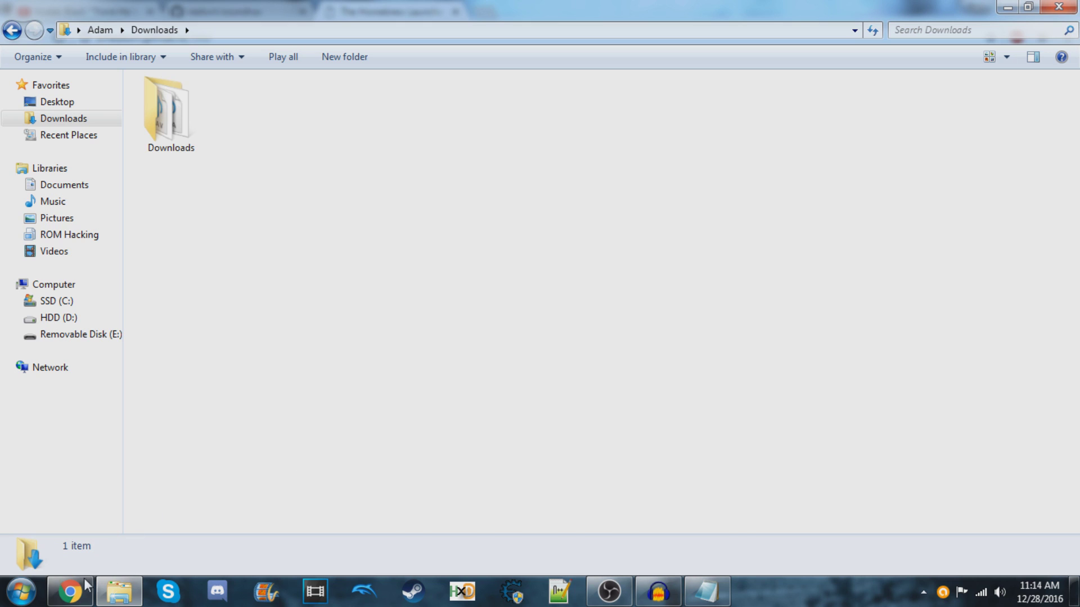
Switch to Chrome and download the homebrew starter kit from the Preparing your SD card section of the Homebrew Launcher page
click(71, 591)
click(260, 37)
click(164, 239)
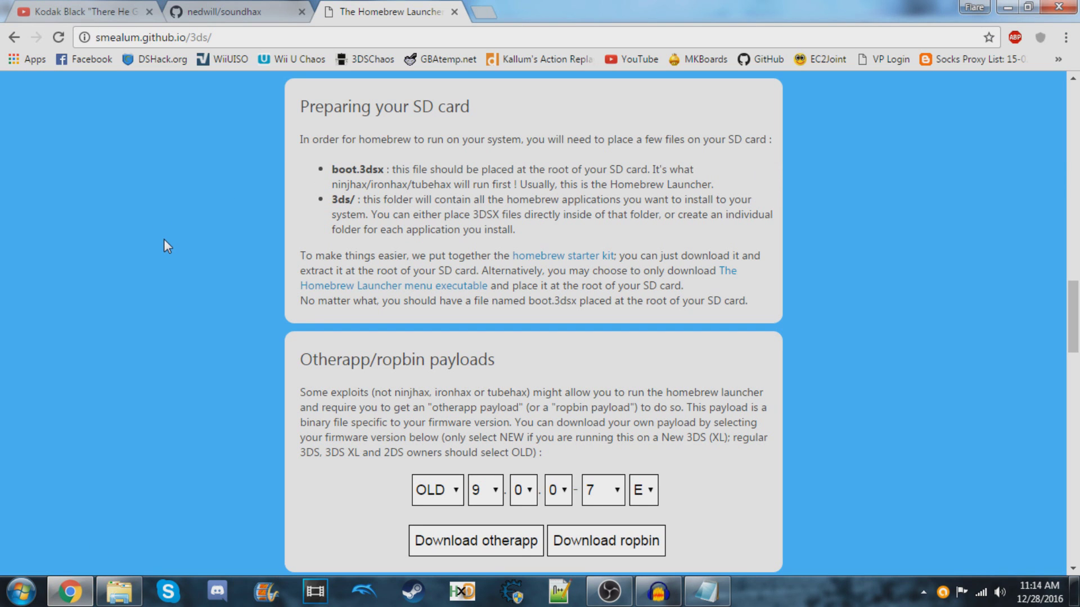
drag(310, 107, 536, 102)
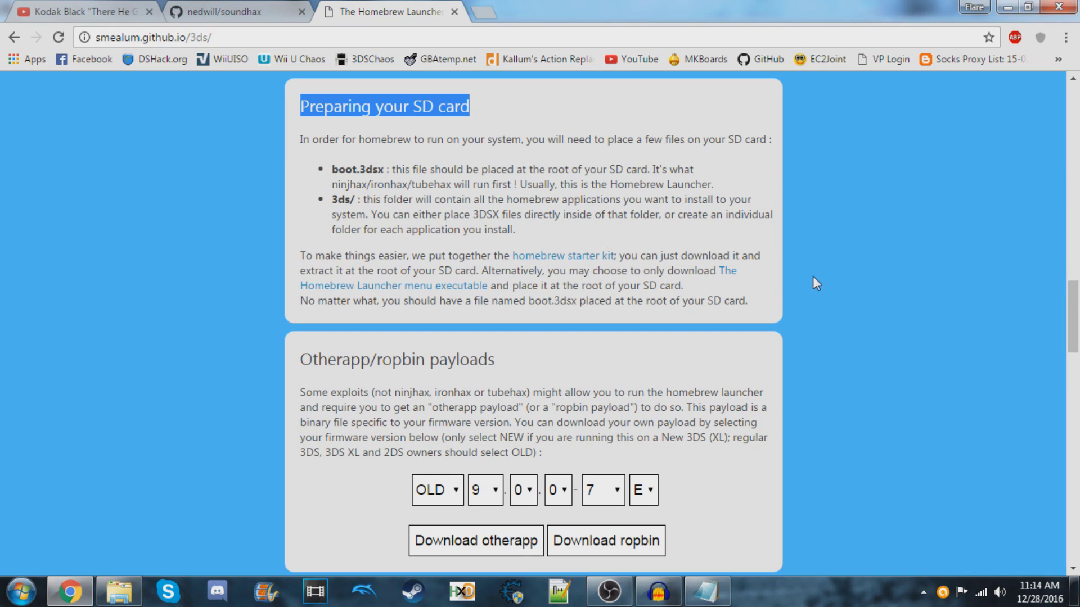
click(608, 261)
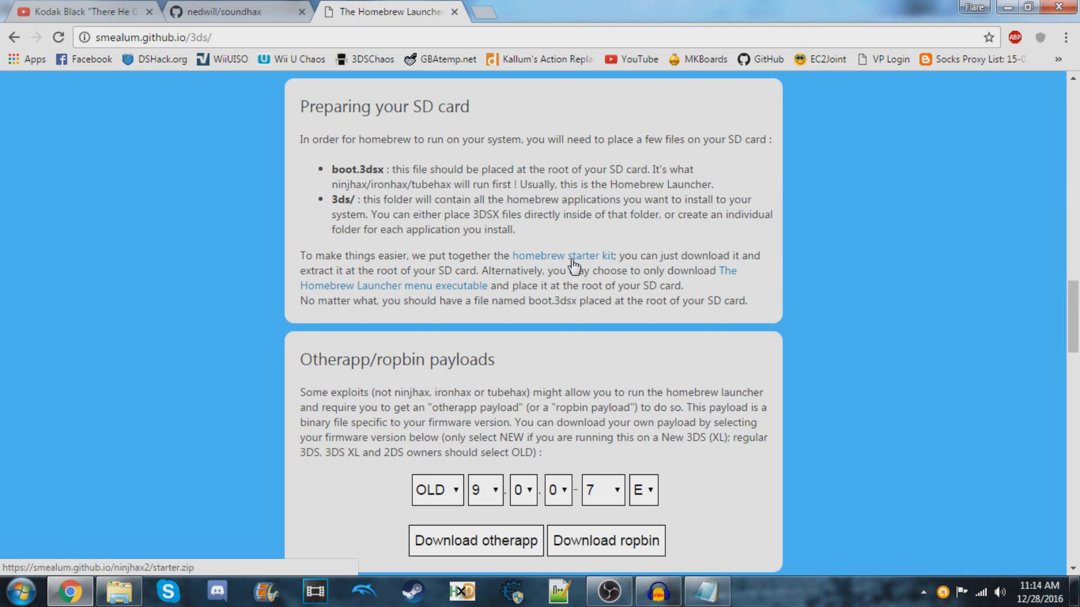
In File Explorer, extract the downloaded starter zip into a starter folder within Downloads, and close the extracted files window
click(119, 595)
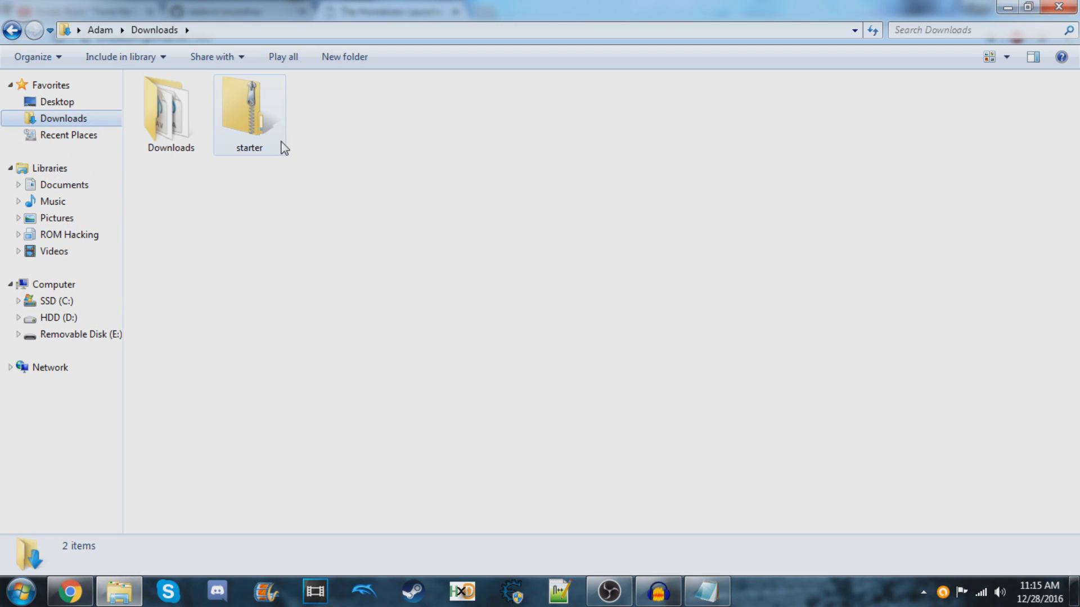
click(247, 127)
right_click(247, 127)
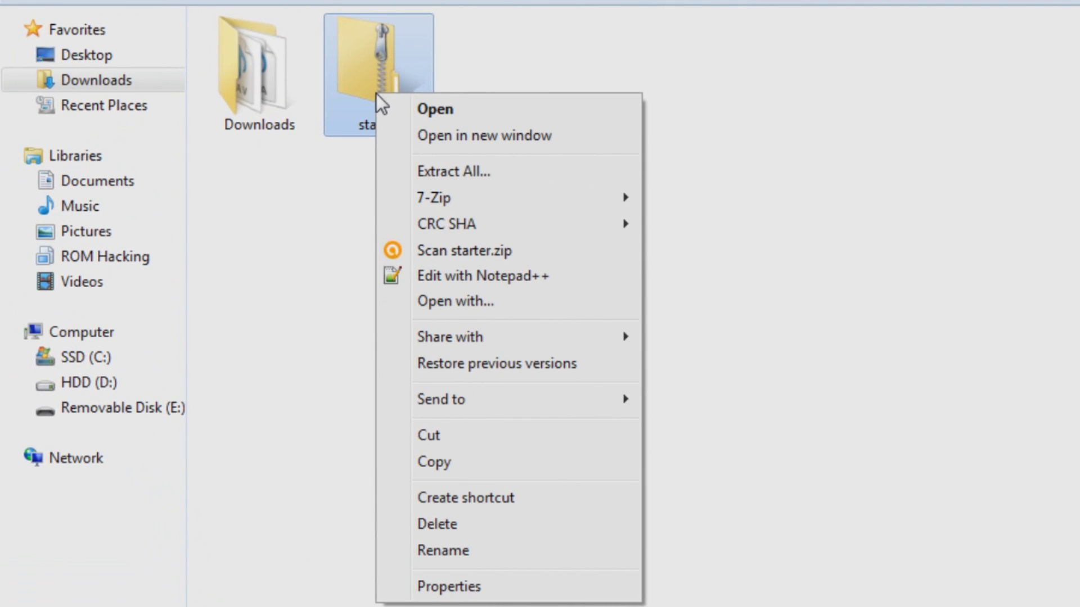
click(494, 171)
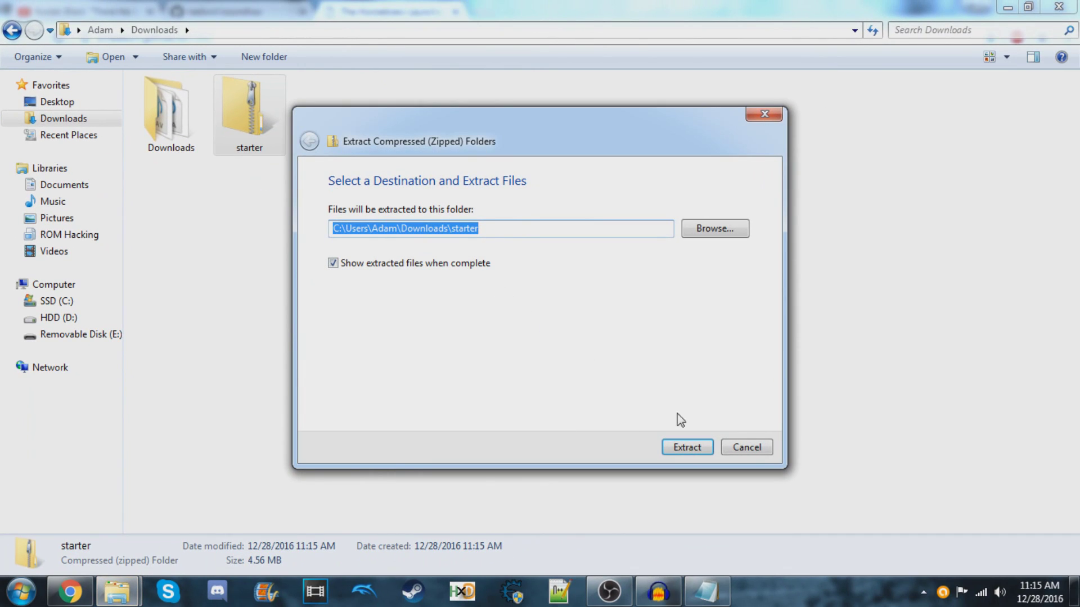
click(687, 447)
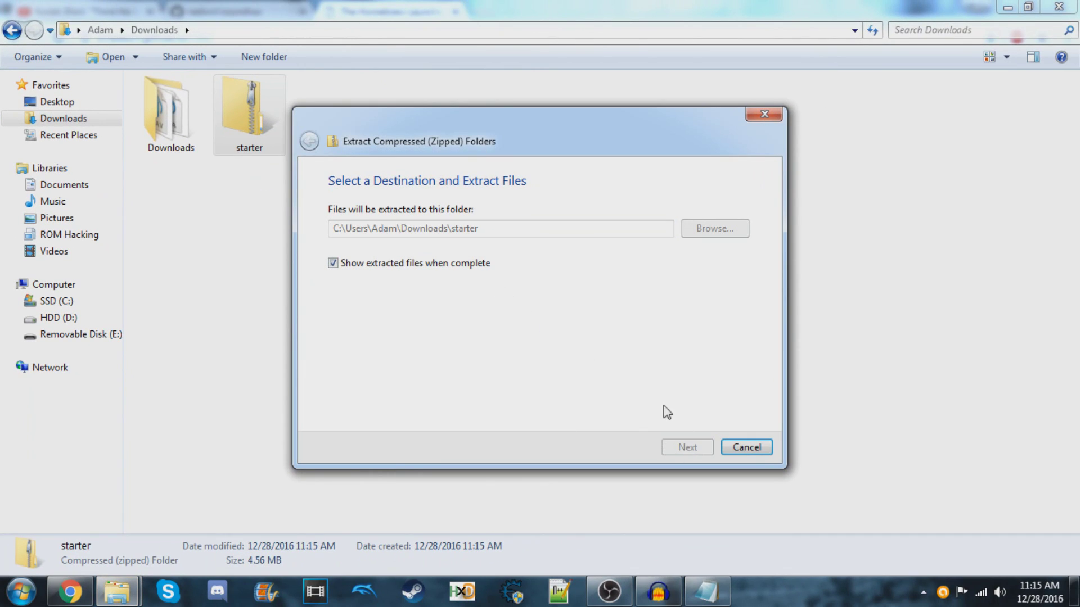
click(1059, 7)
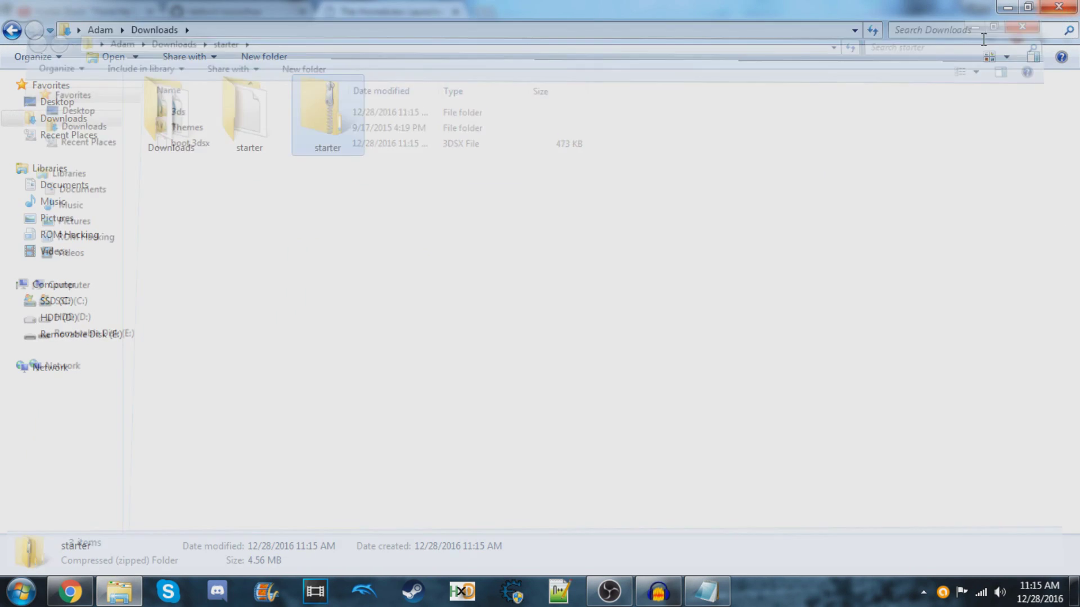
Open the extracted starter folder and copy the 3ds folder, Themes folder and boot.3dsx file
click(273, 143)
double_click(272, 140)
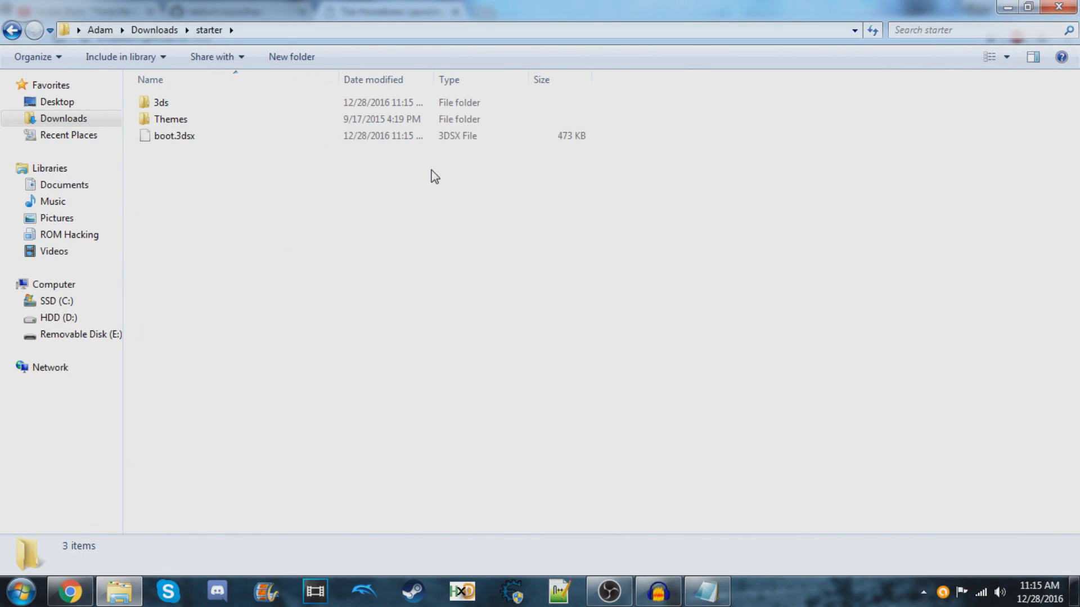
drag(373, 151, 285, 100)
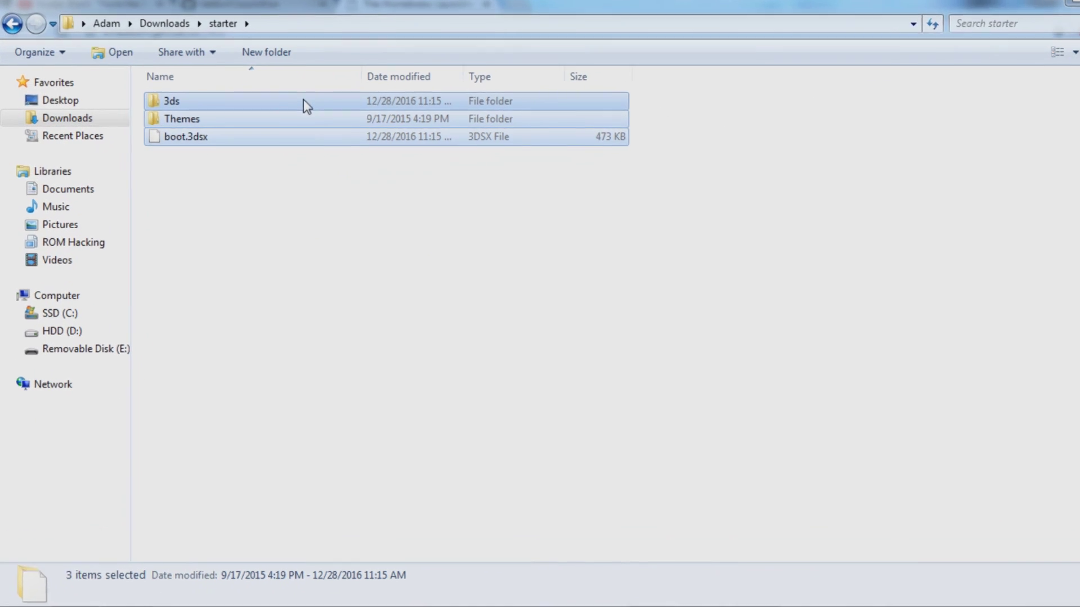
right_click(284, 100)
click(634, 388)
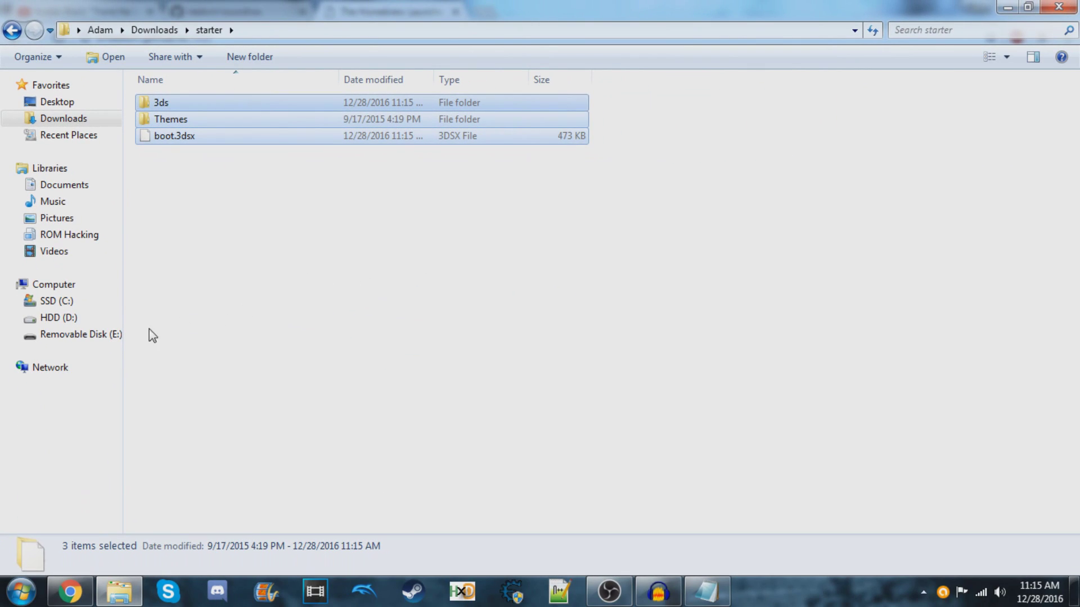
Paste the copied items into the root of Removable Disk (E:), merging folders and replacing all conflicting files, and return to Downloads
click(117, 336)
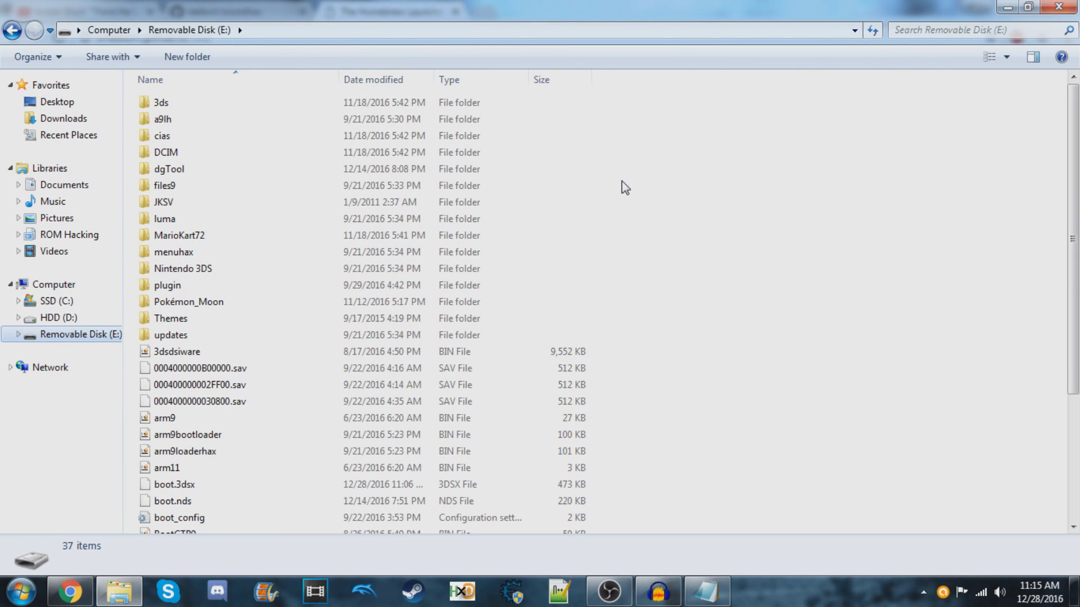
right_click(621, 180)
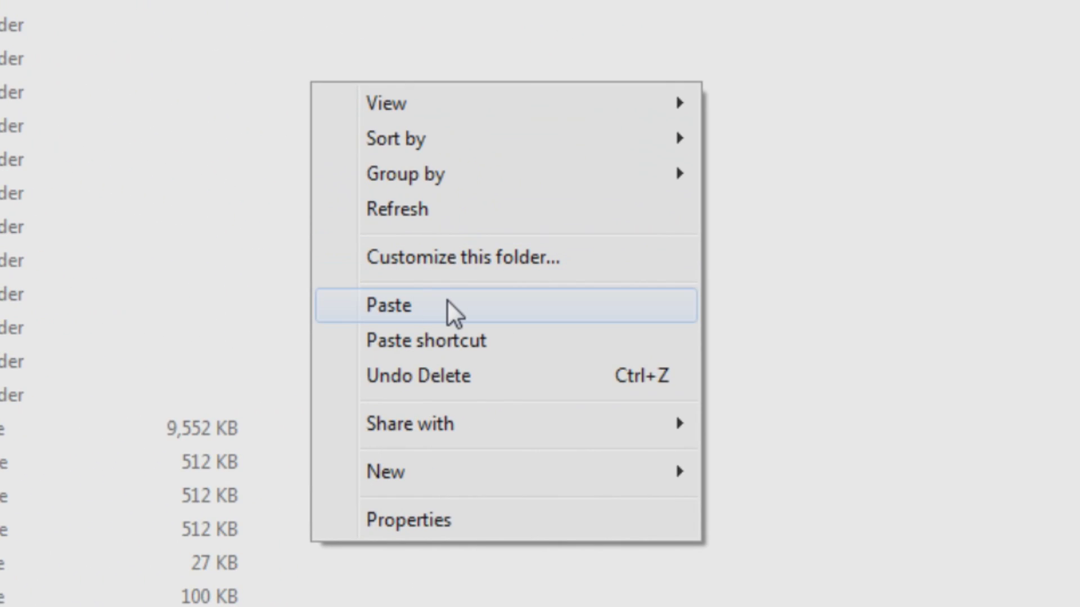
click(448, 304)
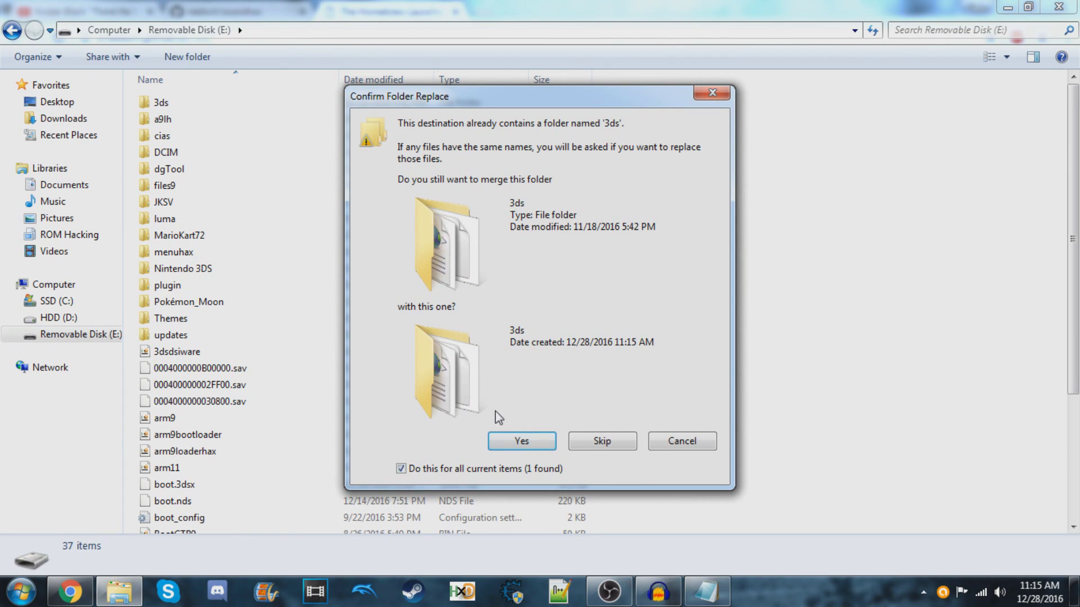
click(520, 444)
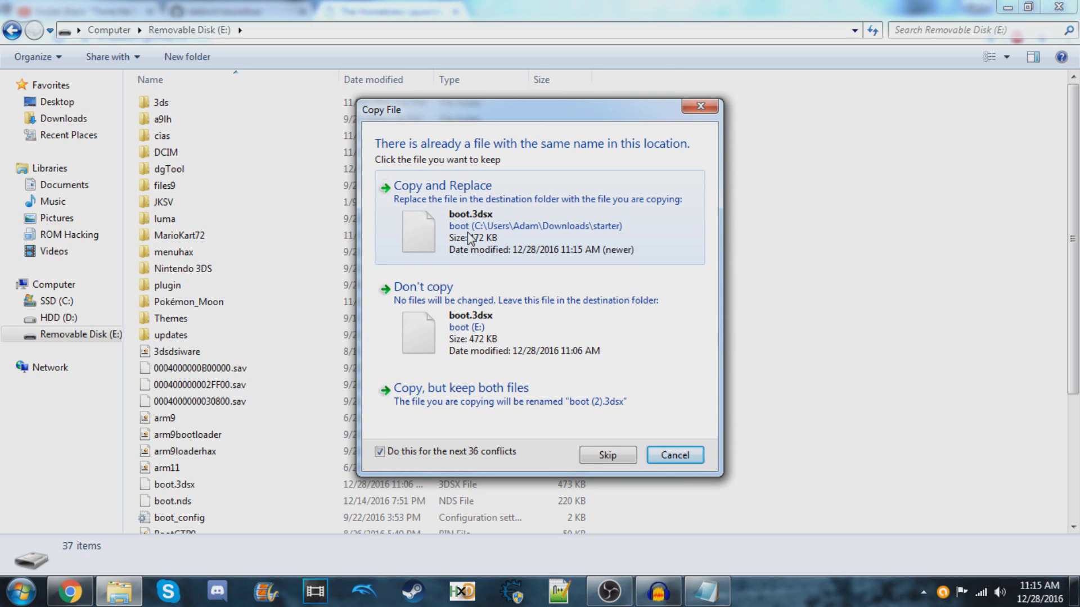
click(467, 232)
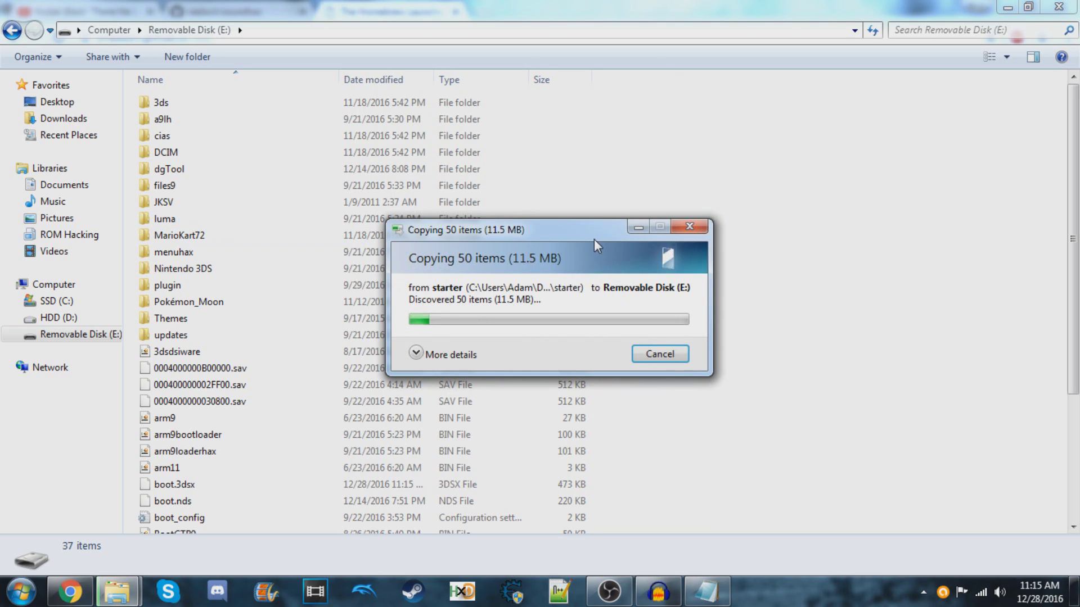
drag(593, 238, 896, 159)
click(718, 273)
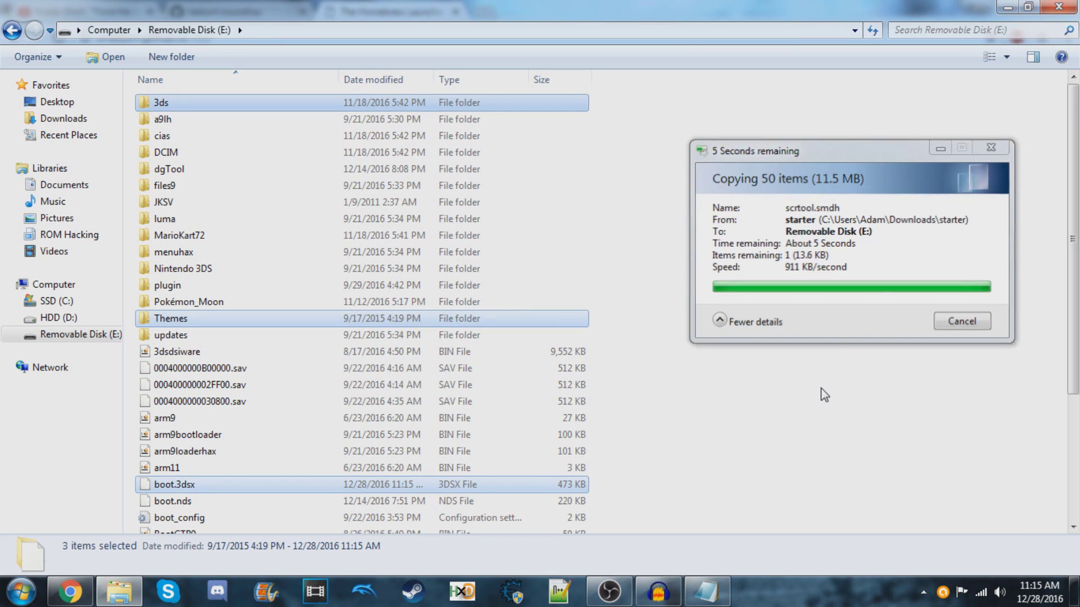
click(35, 118)
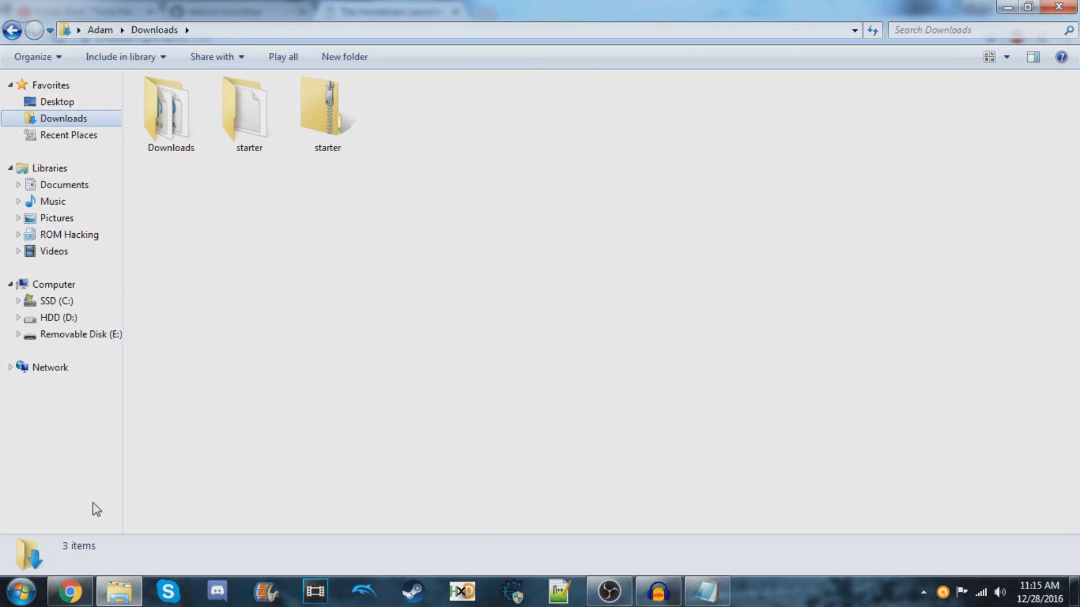
Back in Chrome, set the Otherapp/ropbin payload's console type to NEW and the first two firmware numbers to 11 and 2
click(82, 598)
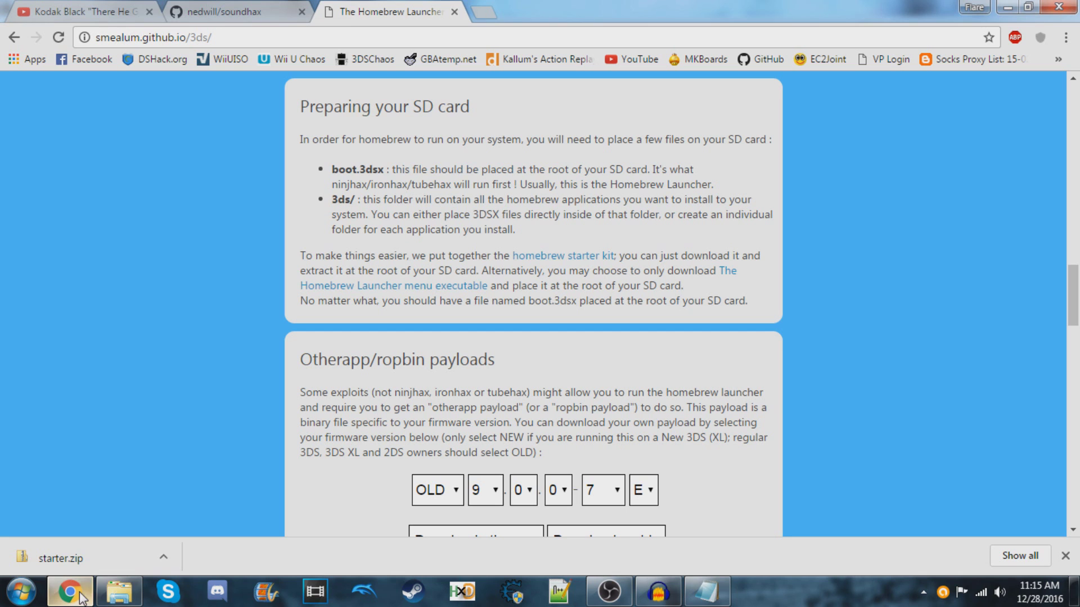
click(1064, 555)
drag(329, 368, 504, 359)
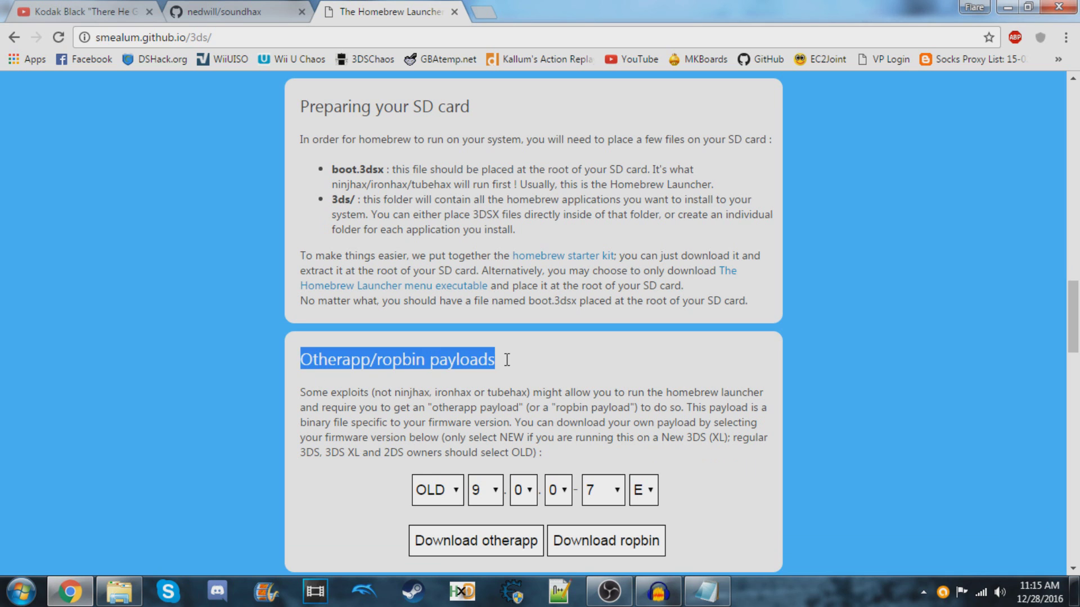
click(491, 359)
scroll(421, 408, down, 2)
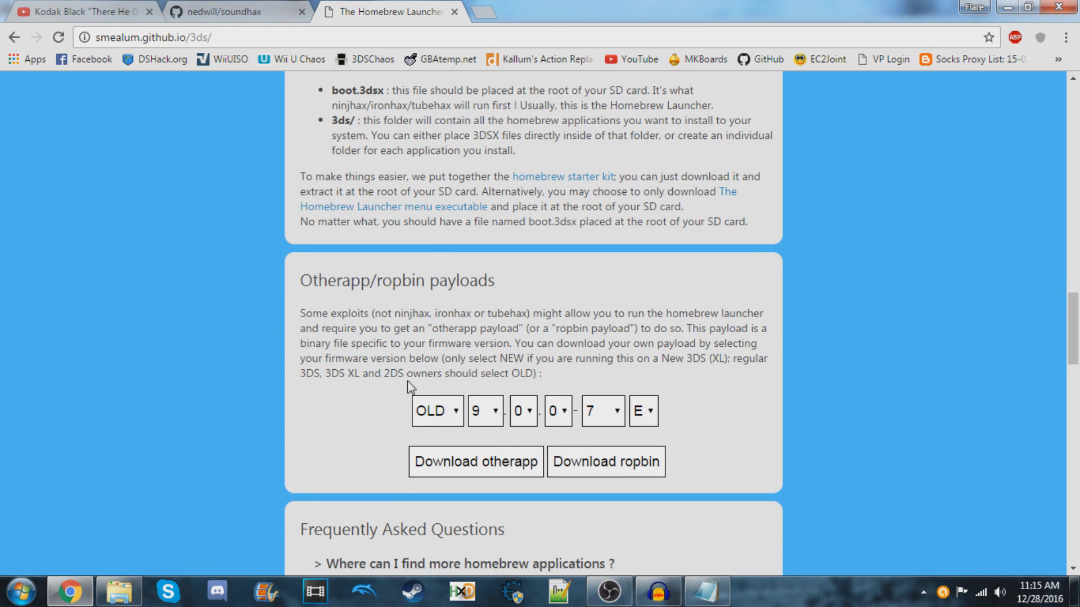
click(433, 410)
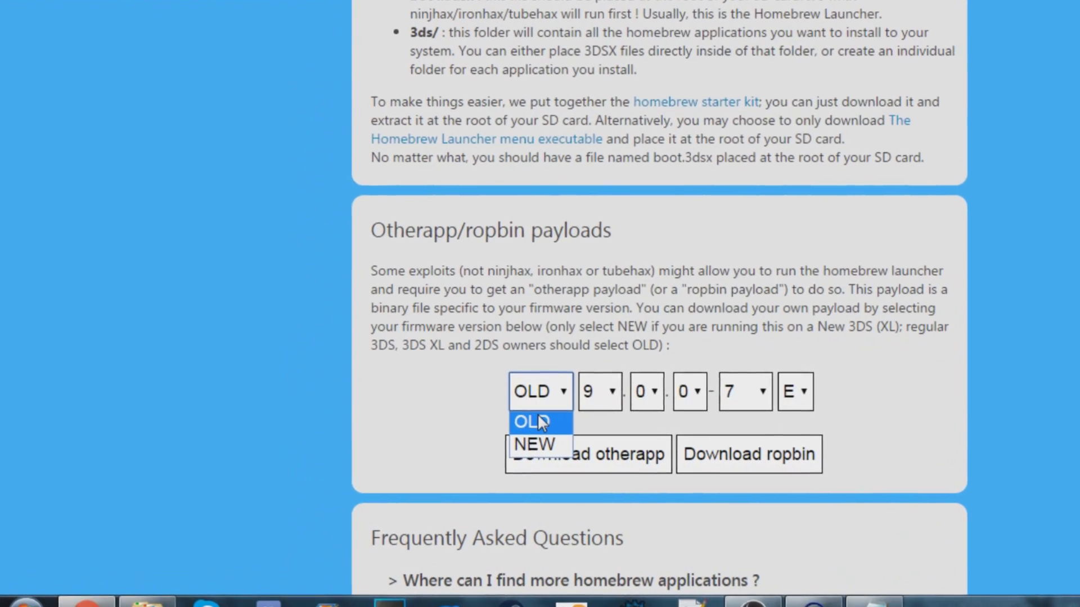
click(534, 444)
click(598, 394)
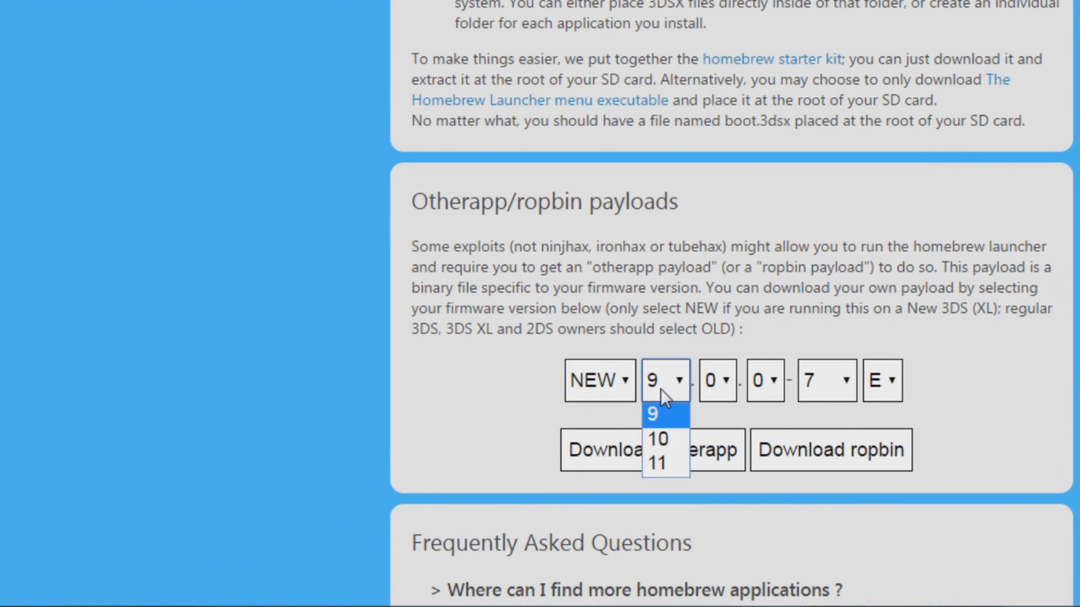
click(667, 460)
click(713, 394)
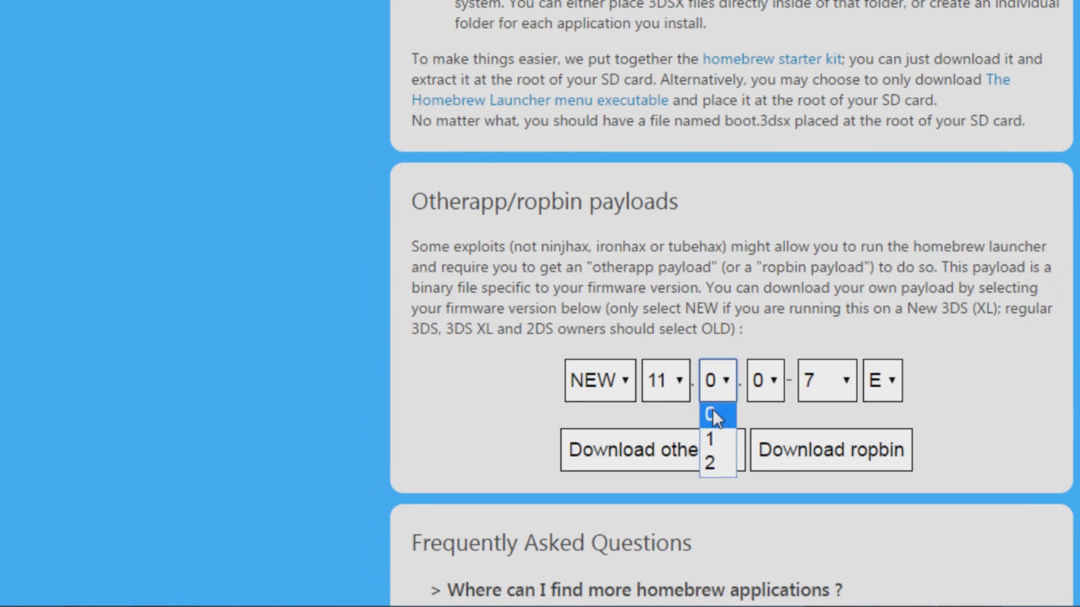
click(709, 462)
Complete the payload's firmware version with 0-35 and region U, and download the otherapp payload
click(757, 386)
click(757, 387)
click(822, 382)
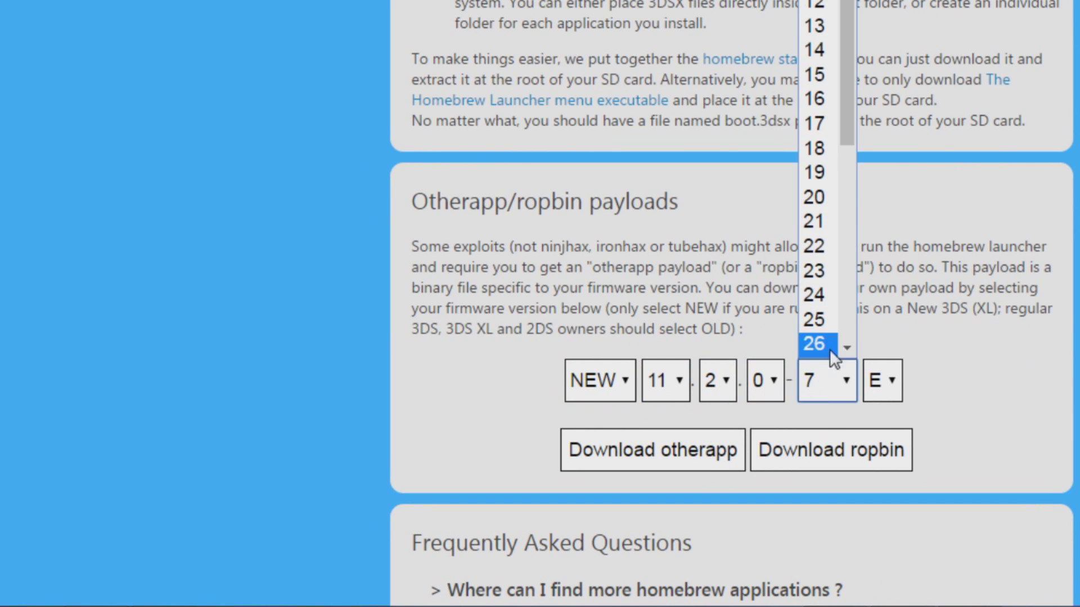
drag(842, 140, 851, 261)
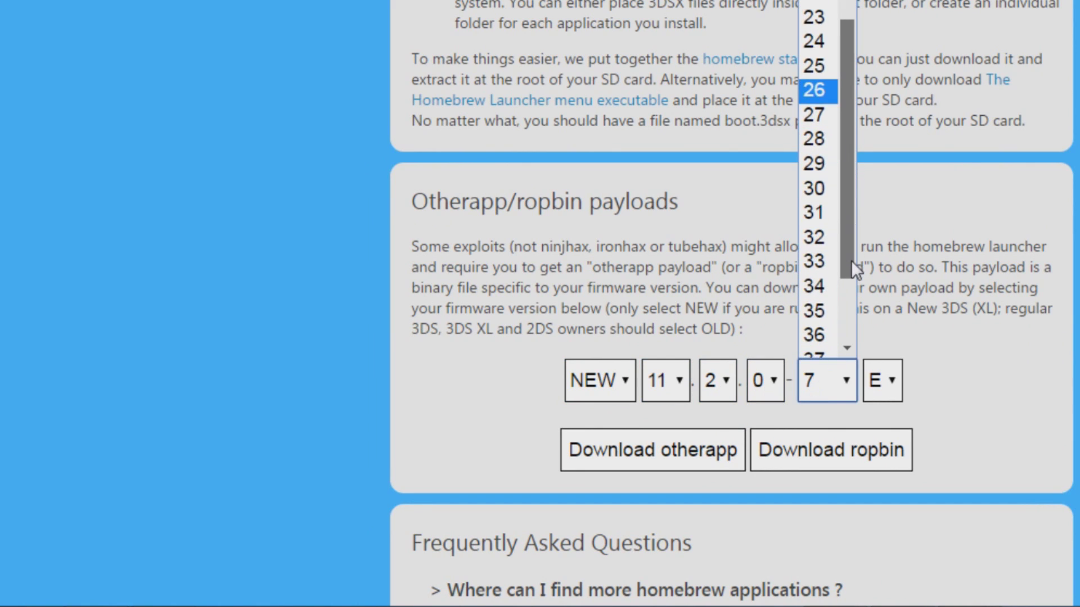
click(826, 309)
click(881, 375)
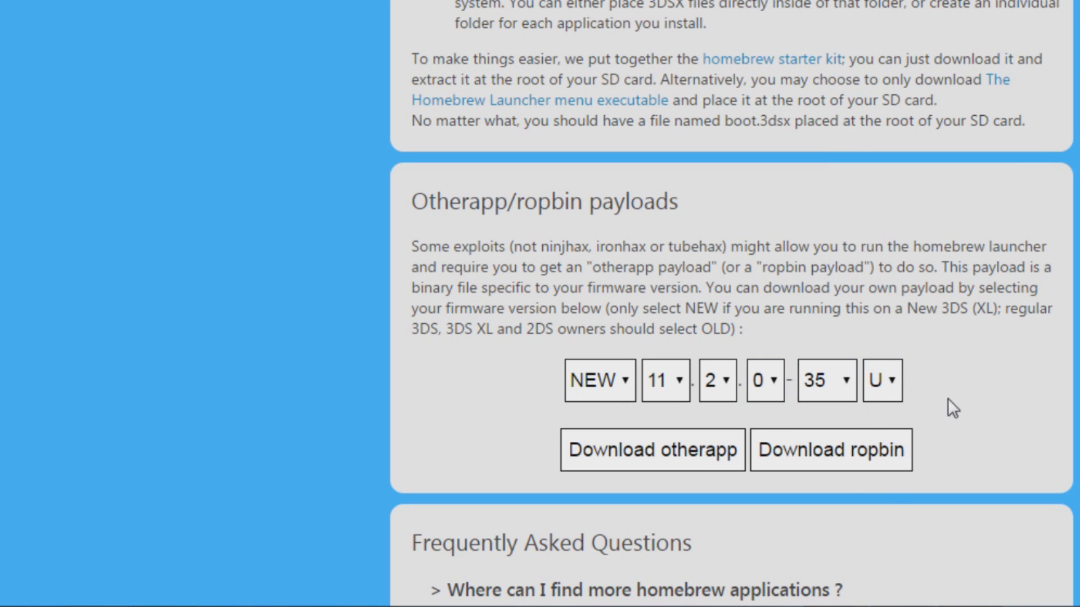
click(664, 444)
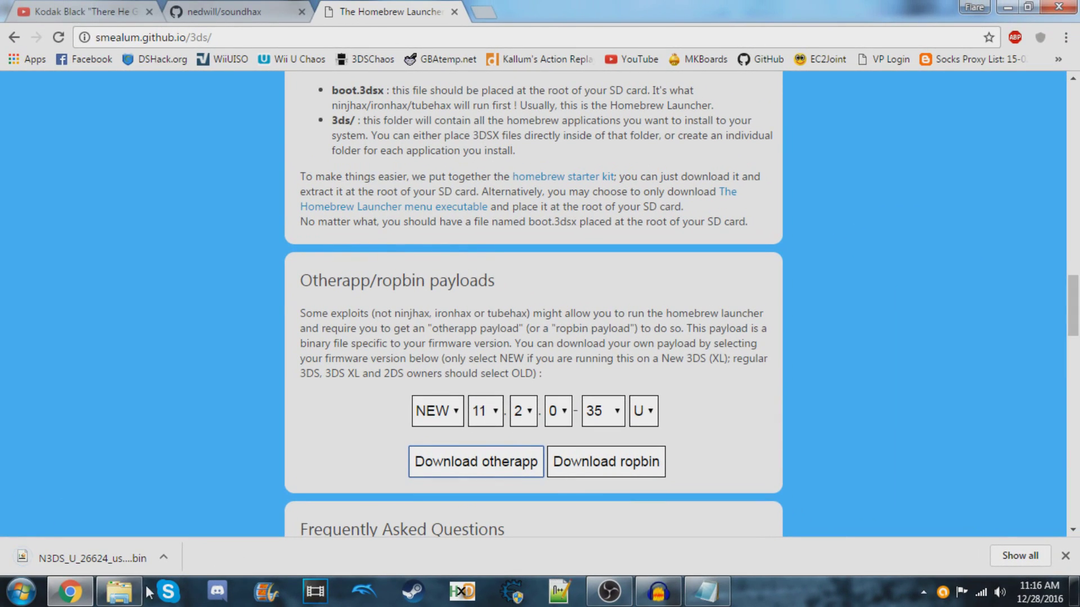
In the Downloads folder, rename the downloaded N3DS payload file as otherapp
click(140, 595)
click(318, 162)
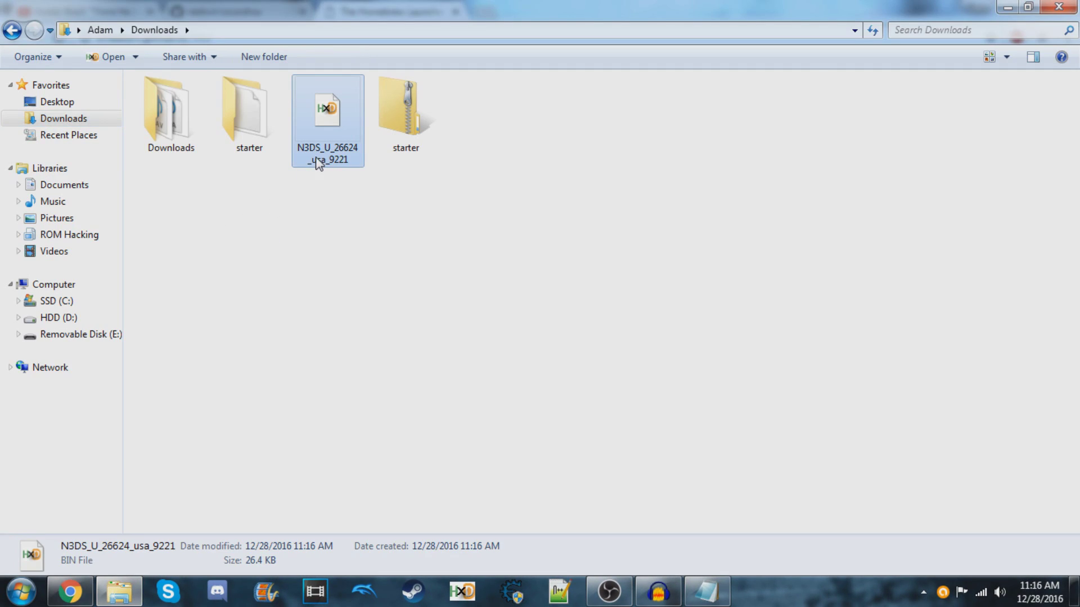
click(332, 155)
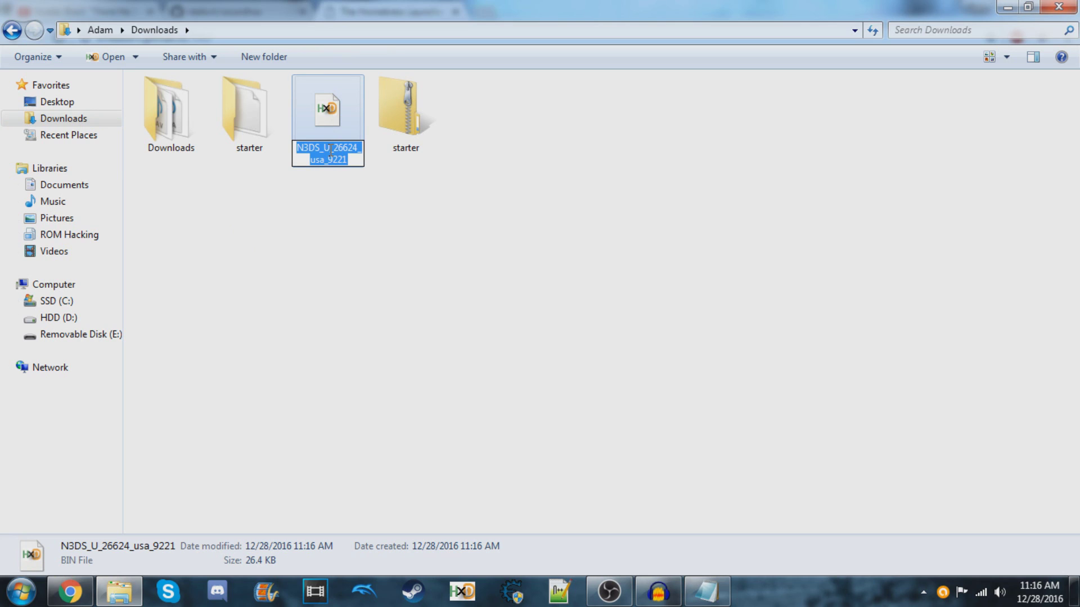
text(otherapp)
key(Return)
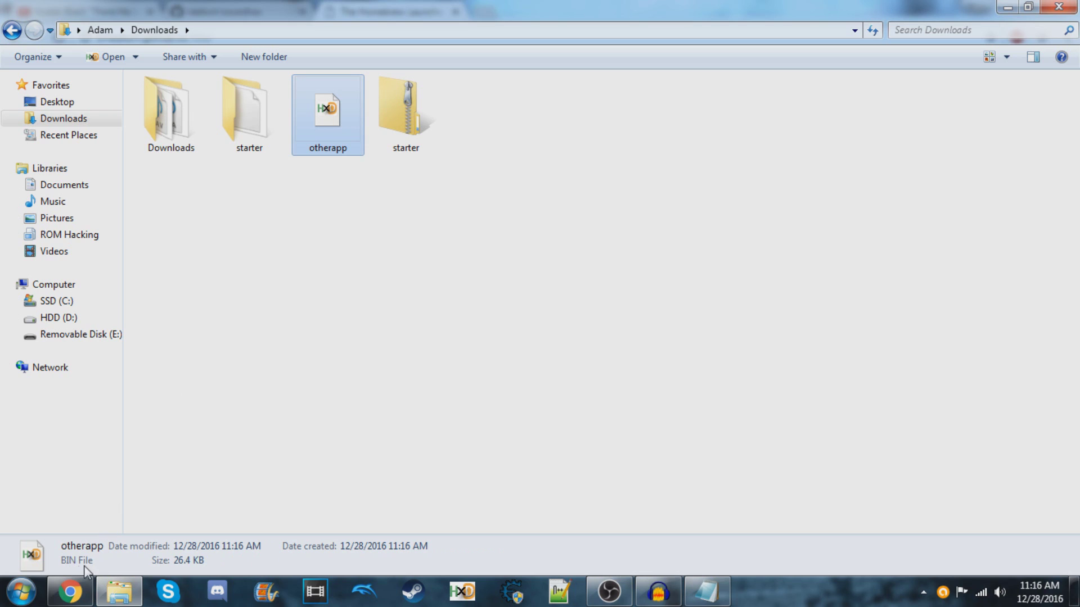
Switch to the nedwill/soundhax GitHub repository in Chrome and locate the soundhax-usa.m4a file
click(70, 590)
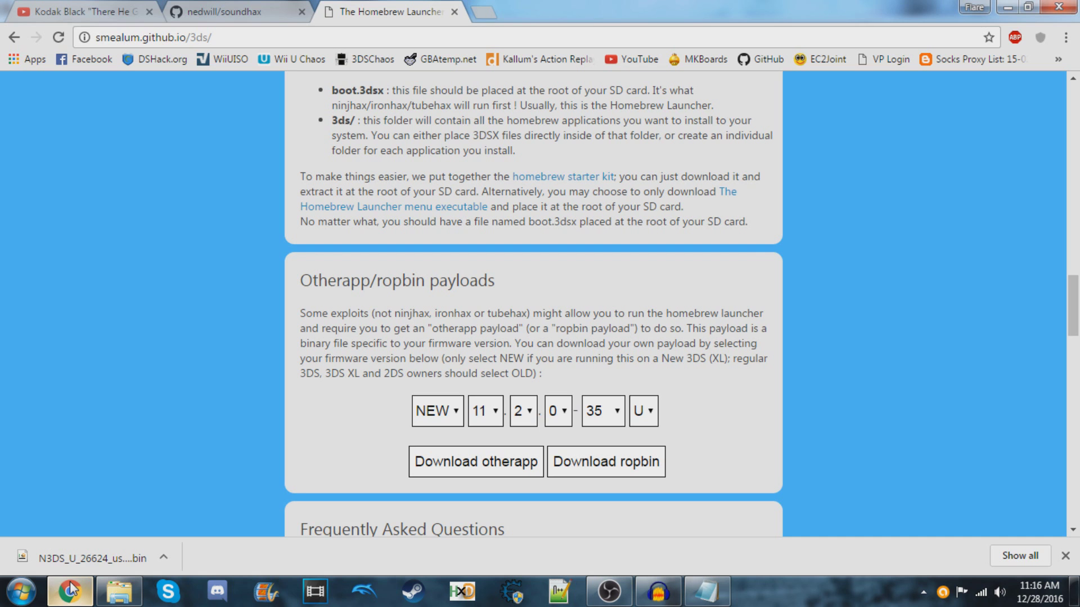
click(223, 7)
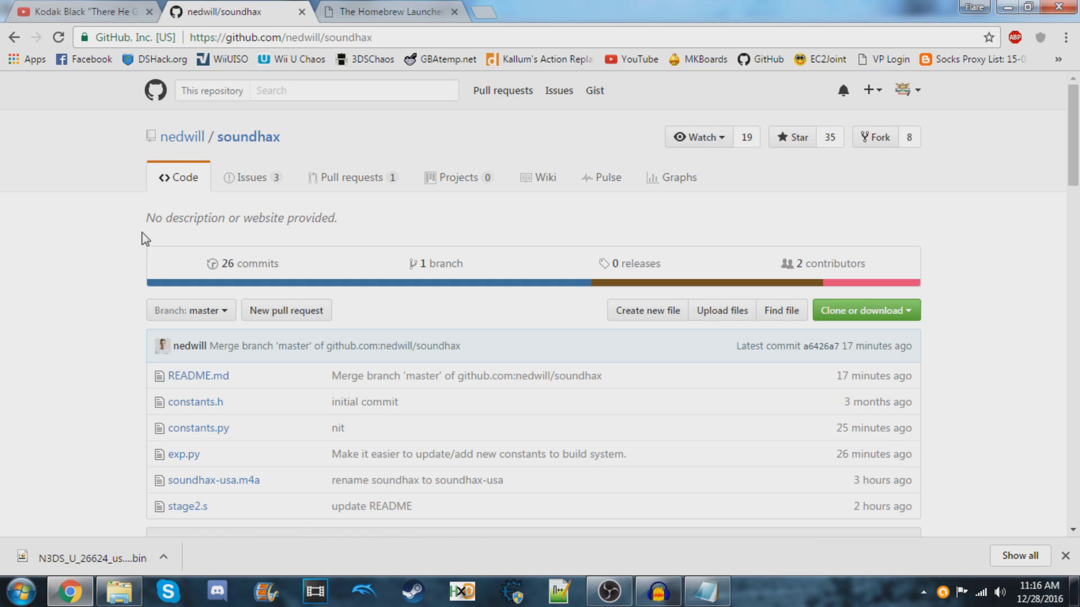
click(427, 44)
click(99, 207)
scroll(86, 406, down, 2)
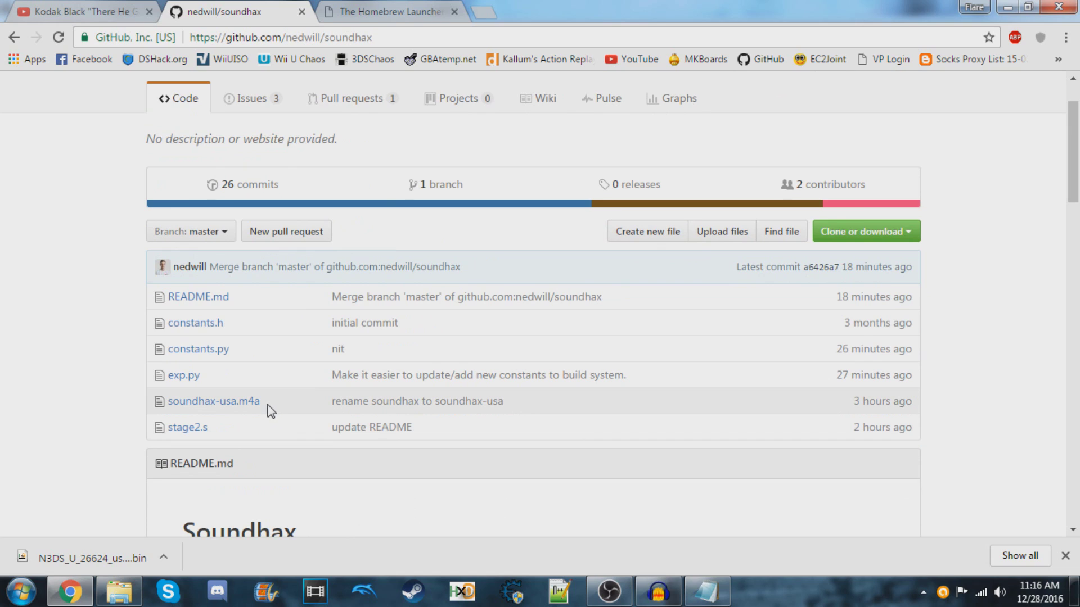
drag(270, 411, 197, 402)
click(97, 404)
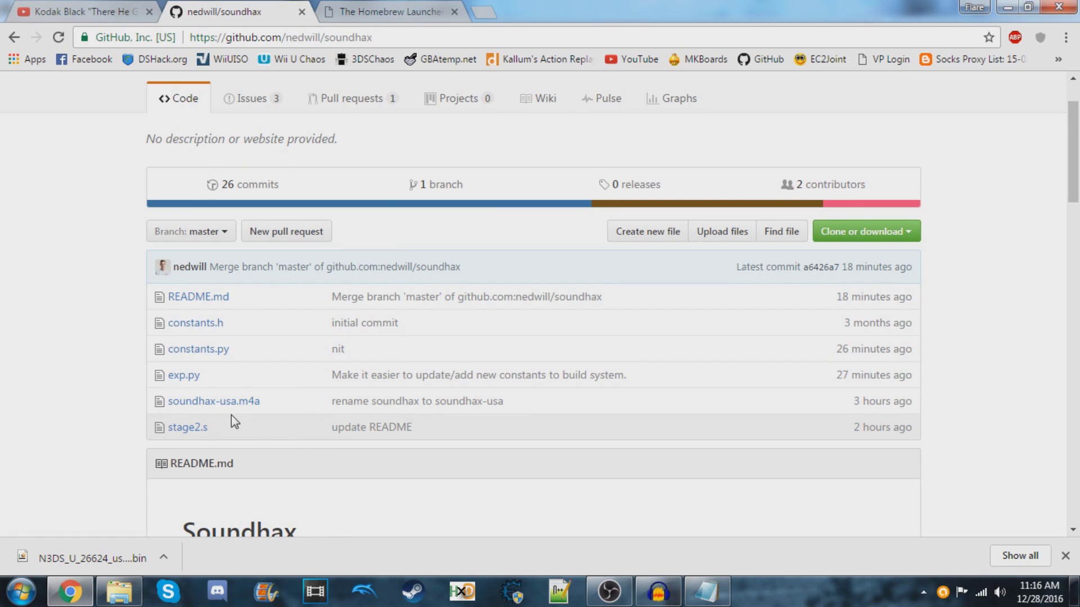
Download the soundhax-usa.m4a file from the nedwill/soundhax repository and dismiss the browser's download bar
drag(221, 410, 236, 410)
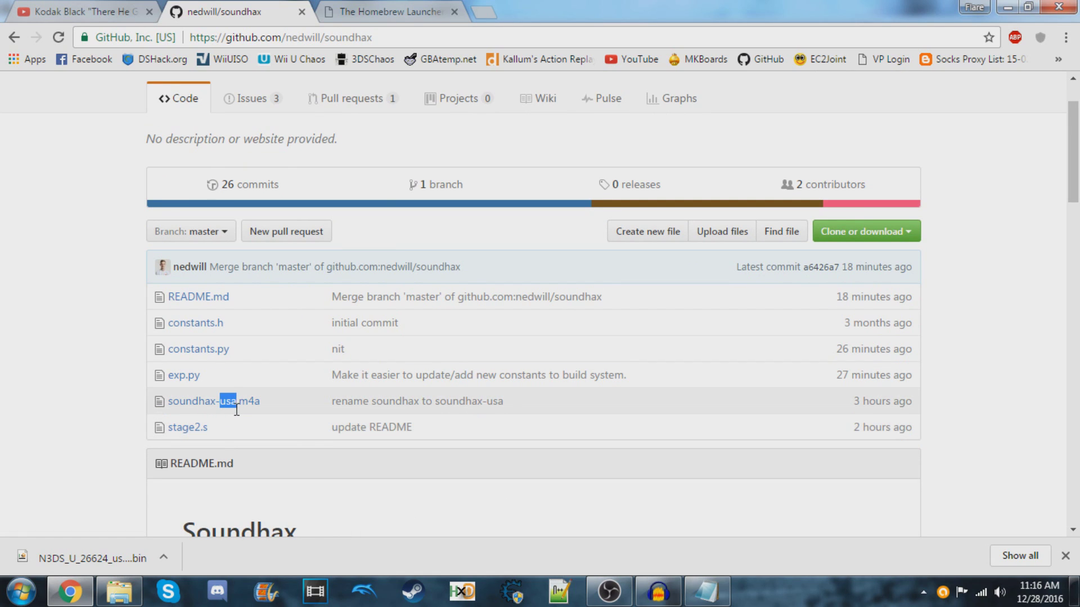
click(105, 422)
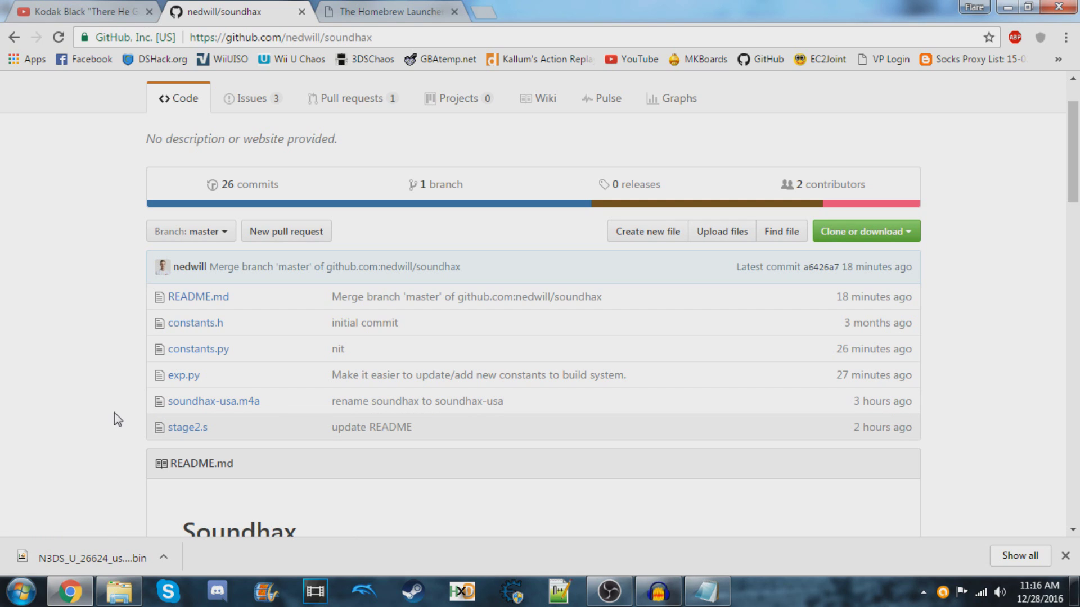
click(193, 404)
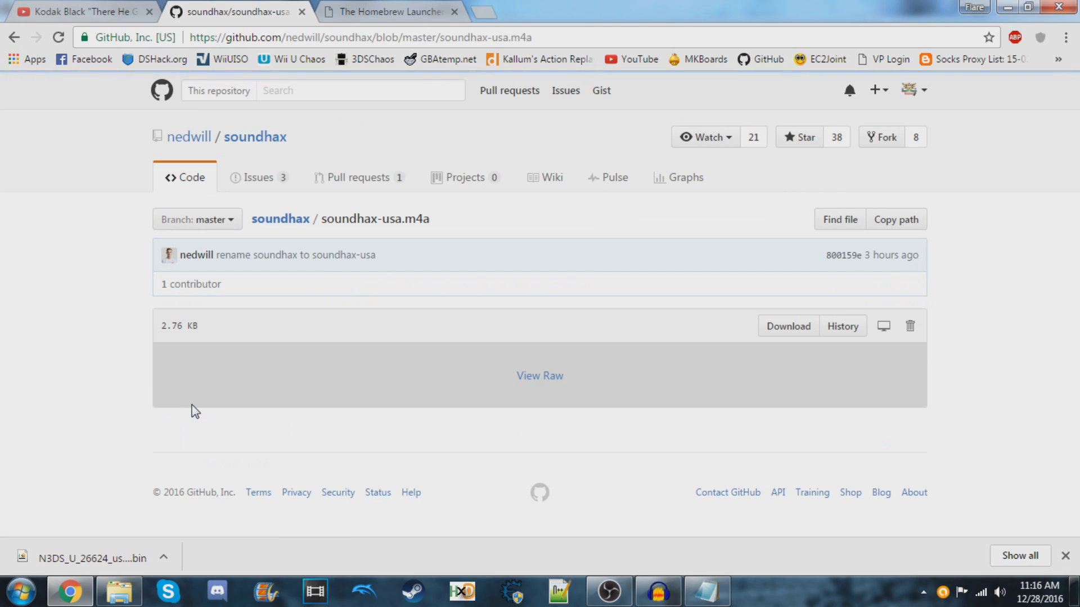
click(785, 331)
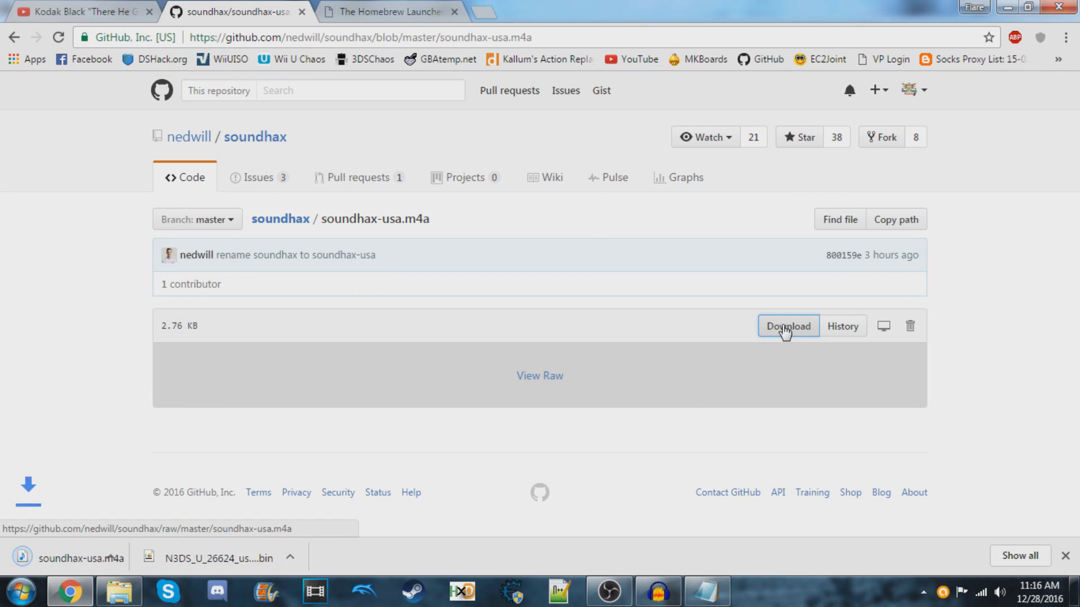
click(1064, 557)
In Windows Explorer, copy the otherapp and soundhax-usa files from Downloads to the root of Removable Disk (E:)
click(116, 590)
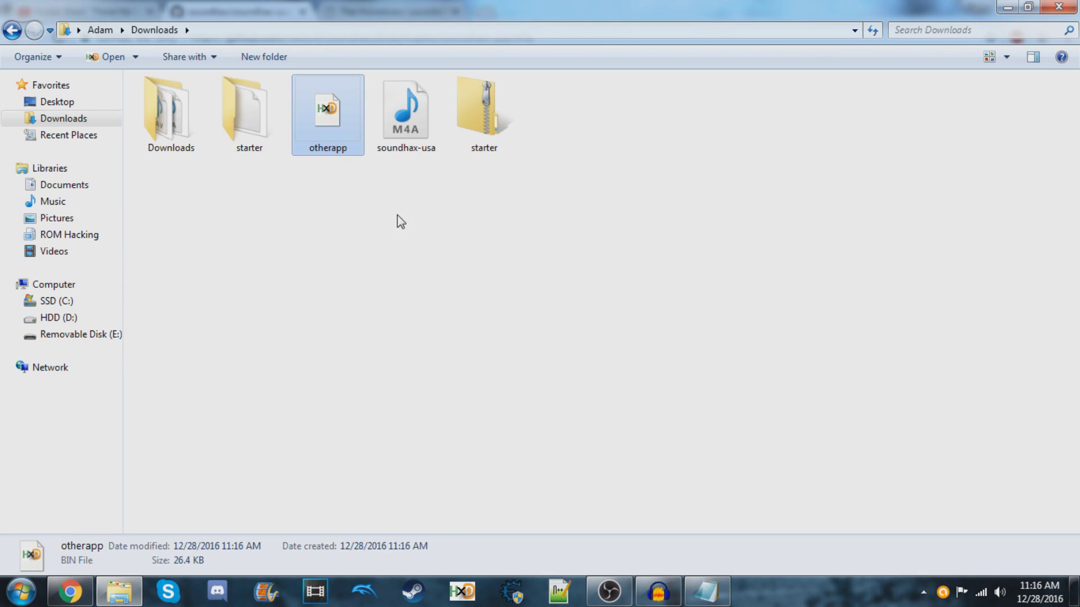
drag(414, 199, 320, 126)
right_click(319, 126)
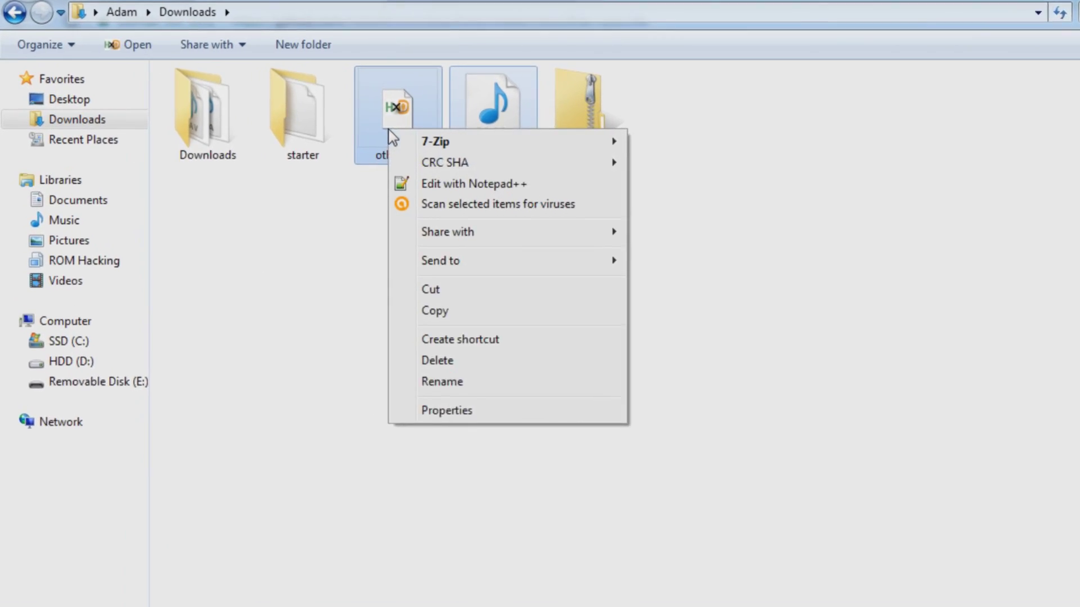
click(441, 311)
click(111, 381)
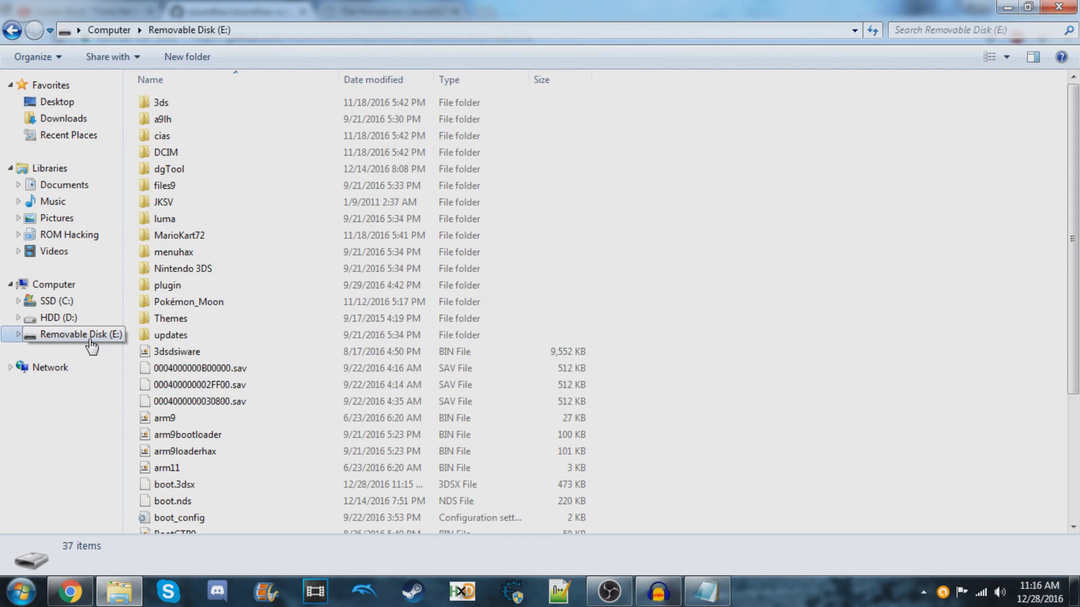
right_click(646, 184)
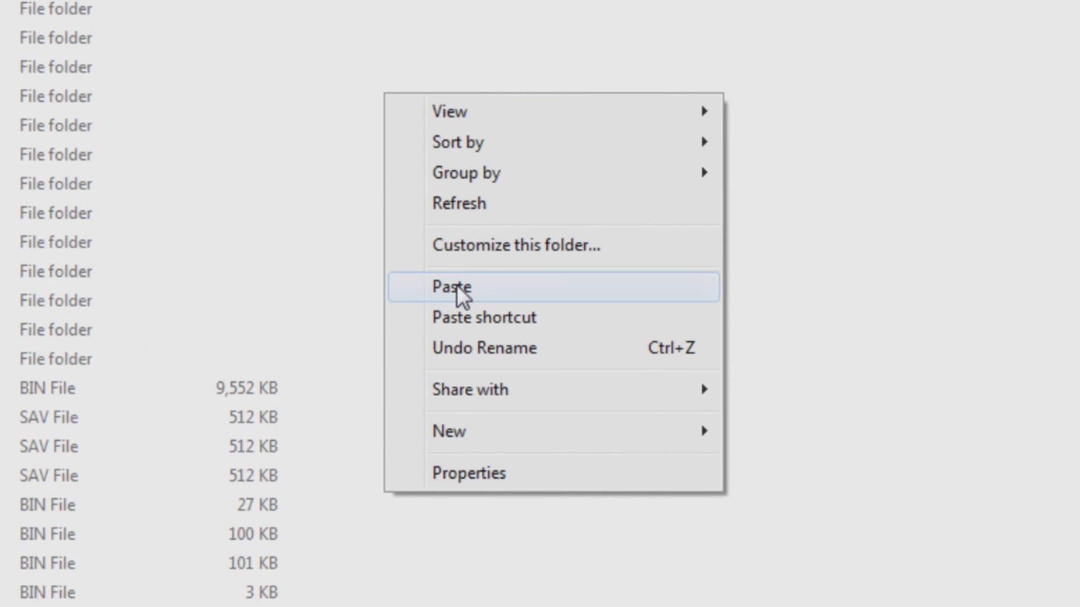
click(457, 285)
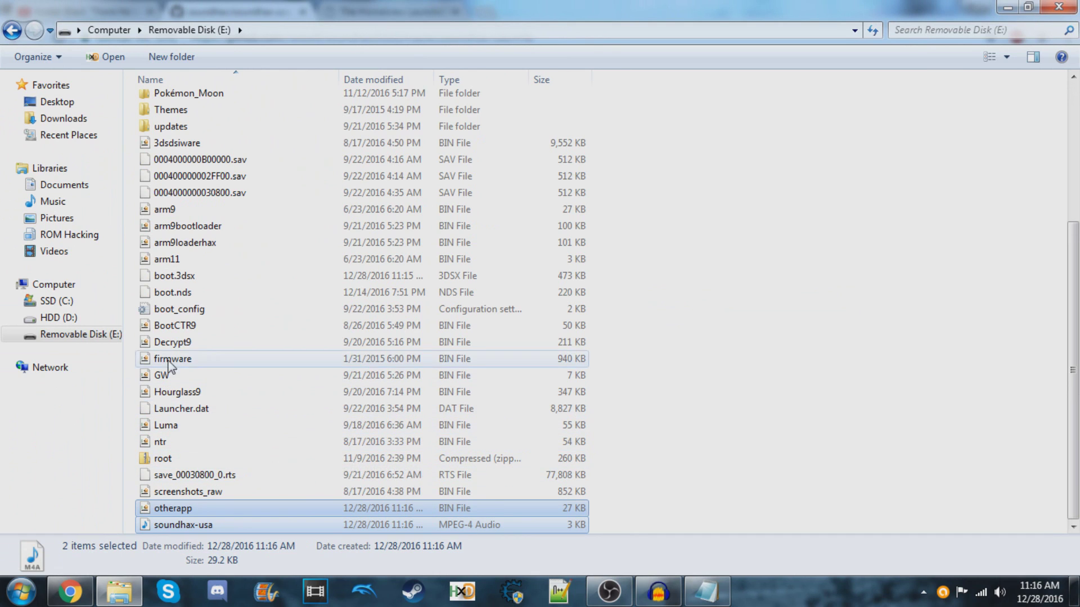
Eject the SD card, Removable Disk (E:), from the computer
click(78, 288)
click(87, 335)
right_click(92, 336)
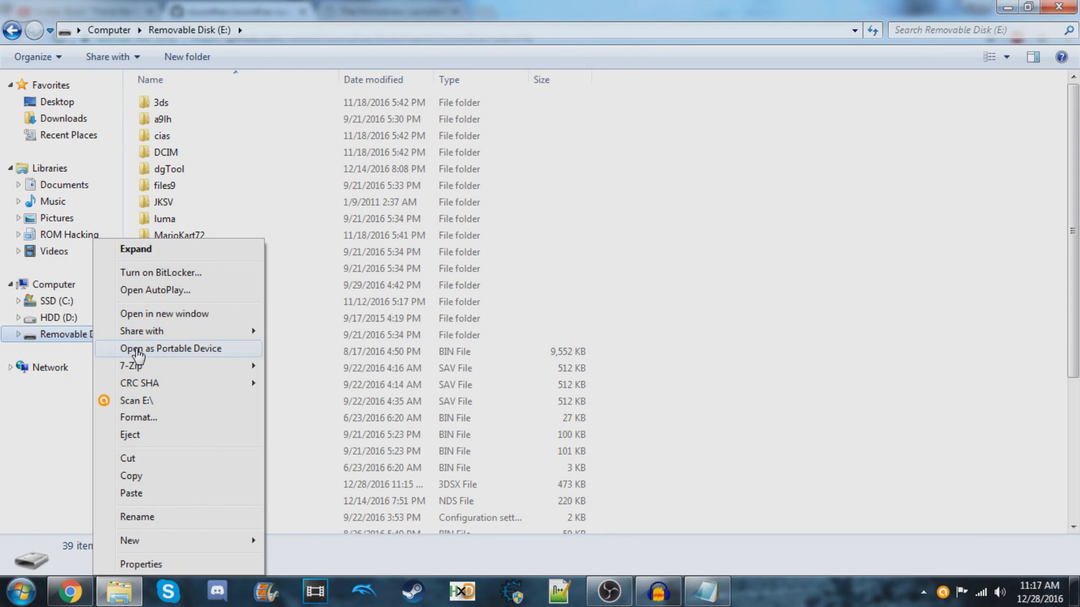
click(162, 440)
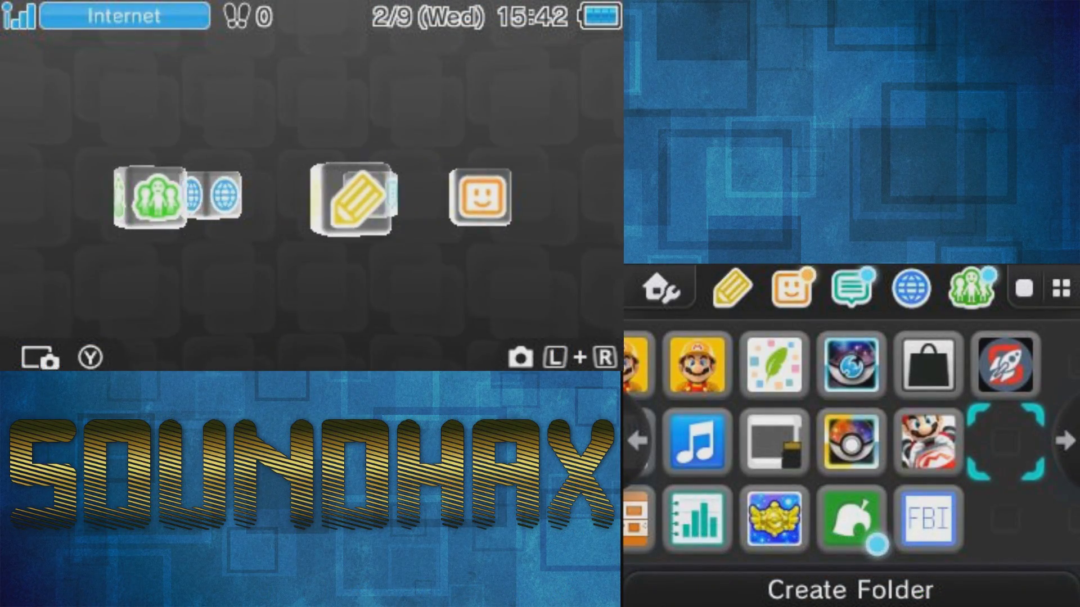
On the 3DS HOME Menu, launch Nintendo 3DS Sound and dismiss its introductory tips
click(928, 442)
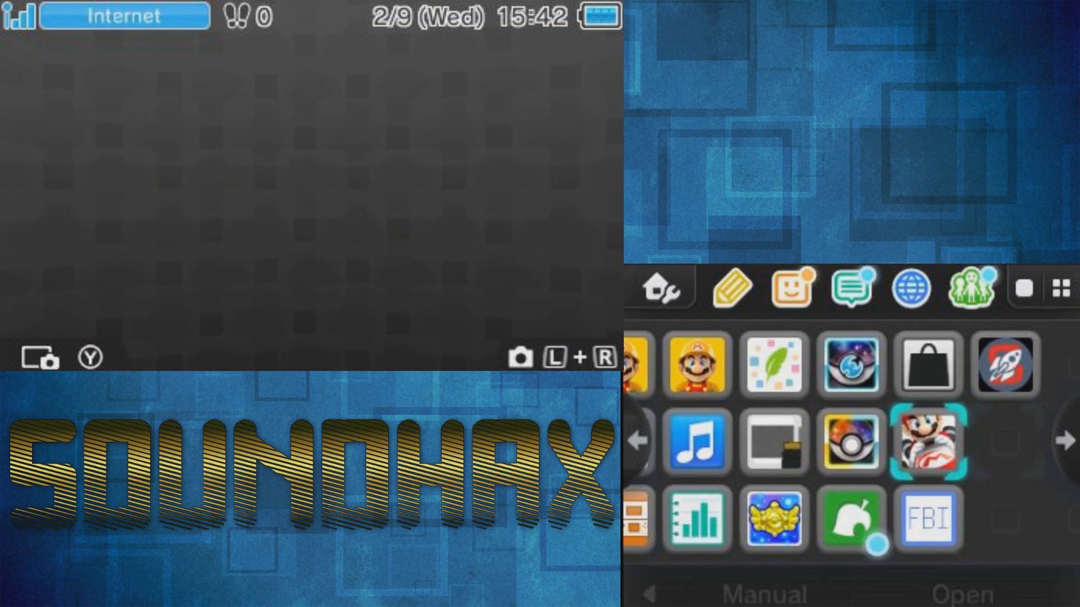
click(850, 441)
click(774, 441)
click(698, 441)
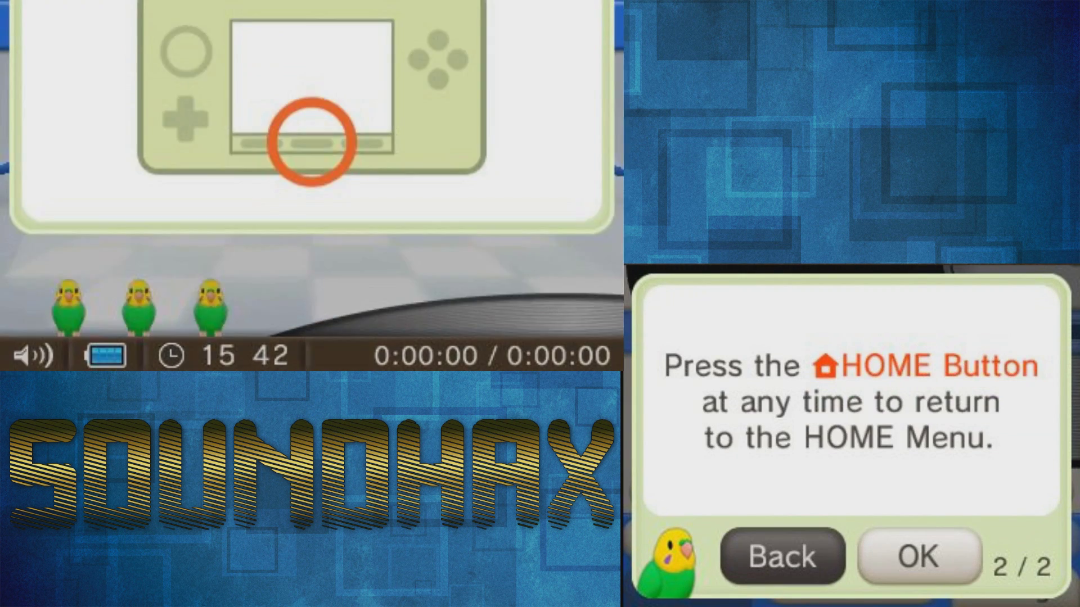
key(Return)
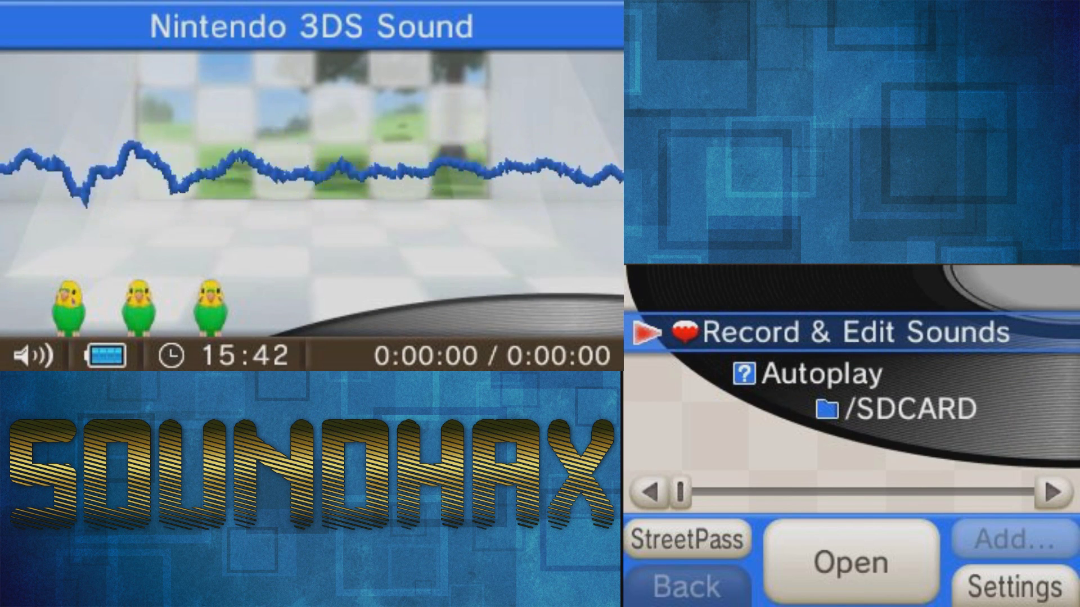
Open the /SDCARD folder in Nintendo 3DS Sound and play the soundhax file
key(Down)
key(Down)
key(Return)
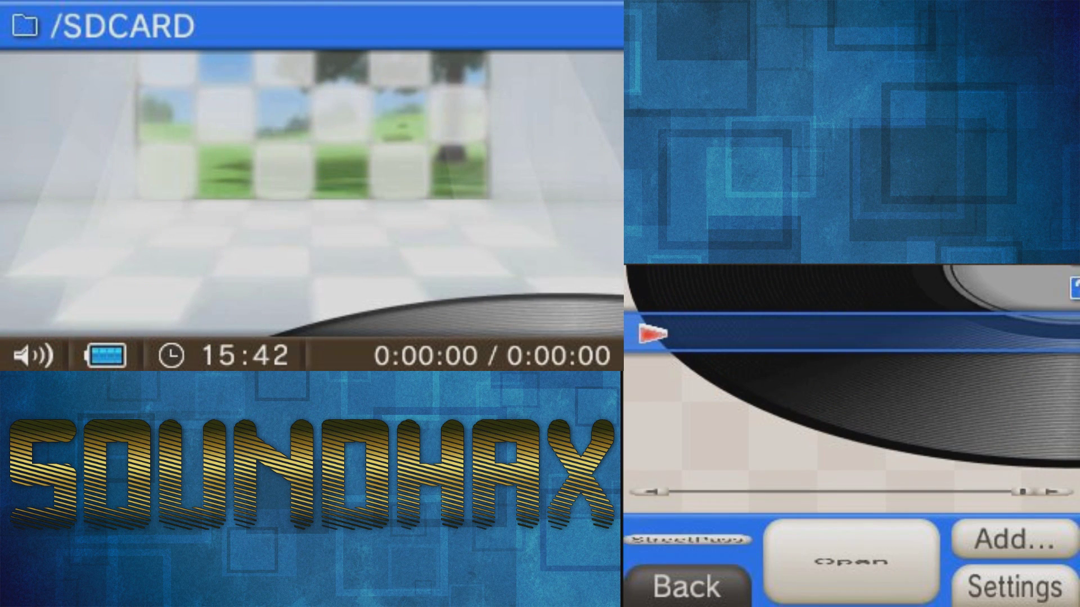
key(Return)
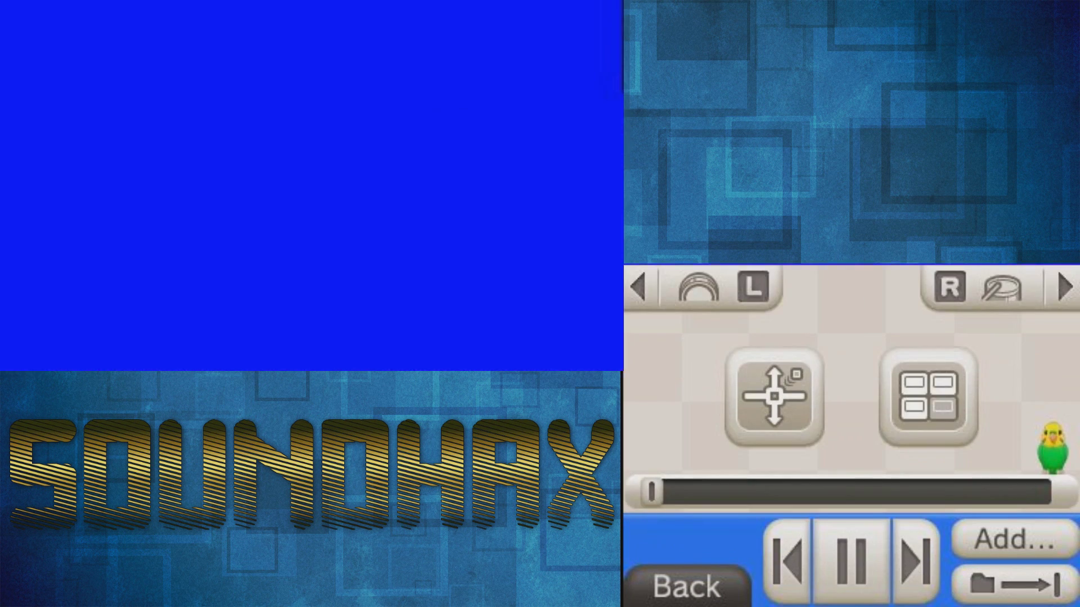